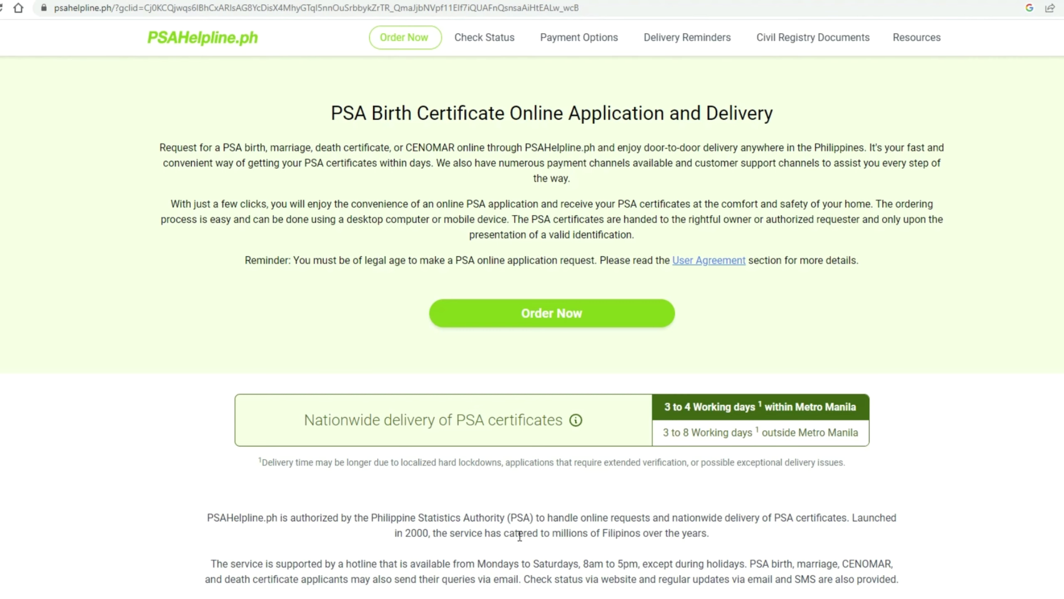
- Read through the PSAHelpline User Agreement from general provisions to contact details, including qualified applicants and payment channels, and return to the homepage
{"action": "left_click", "coordinate": [692, 261]}
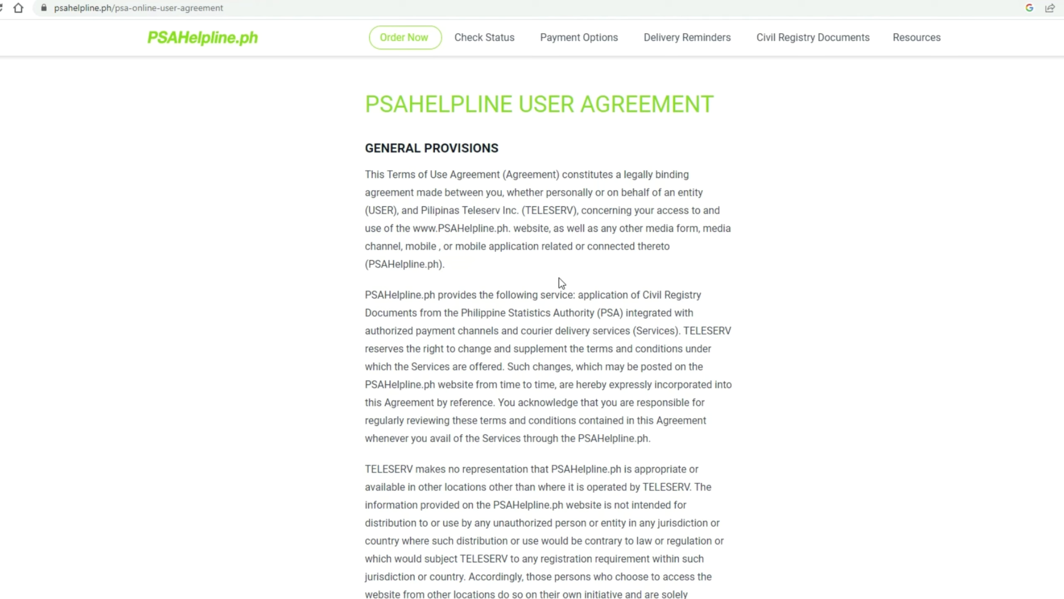
{"action": "scroll", "coordinate": [560, 285], "scroll_direction": "down", "scroll_amount": 8}
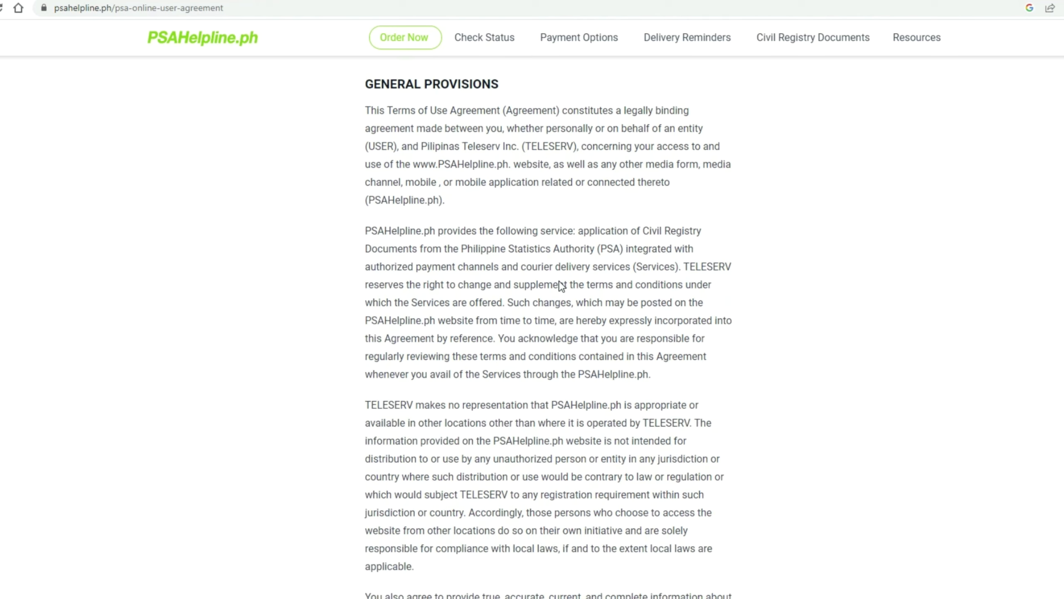
{"action": "scroll", "coordinate": [562, 288], "scroll_direction": "down", "scroll_amount": 9}
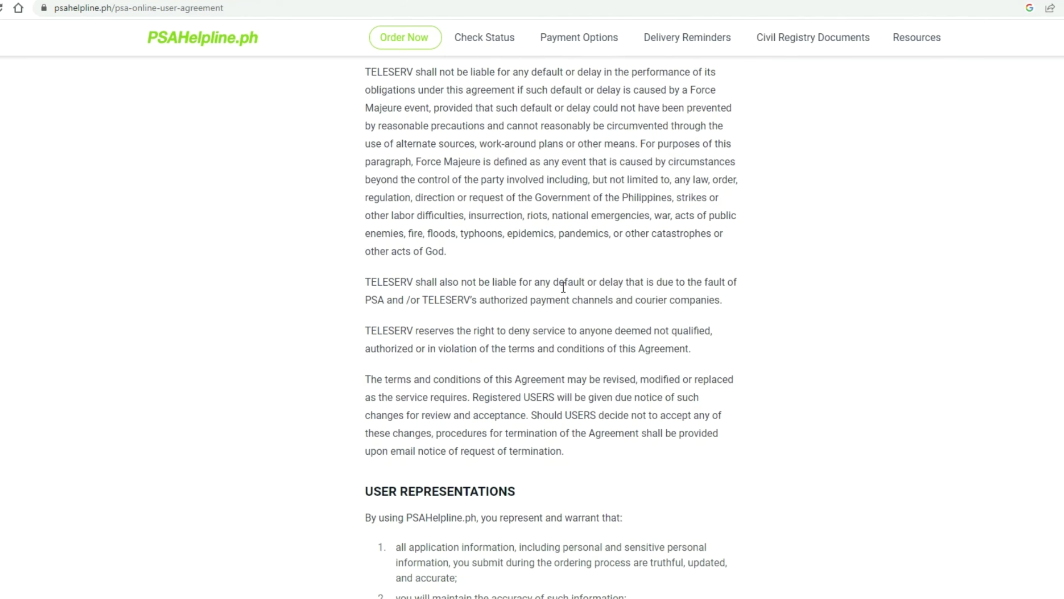
{"action": "scroll", "coordinate": [563, 287], "scroll_direction": "down", "scroll_amount": 12}
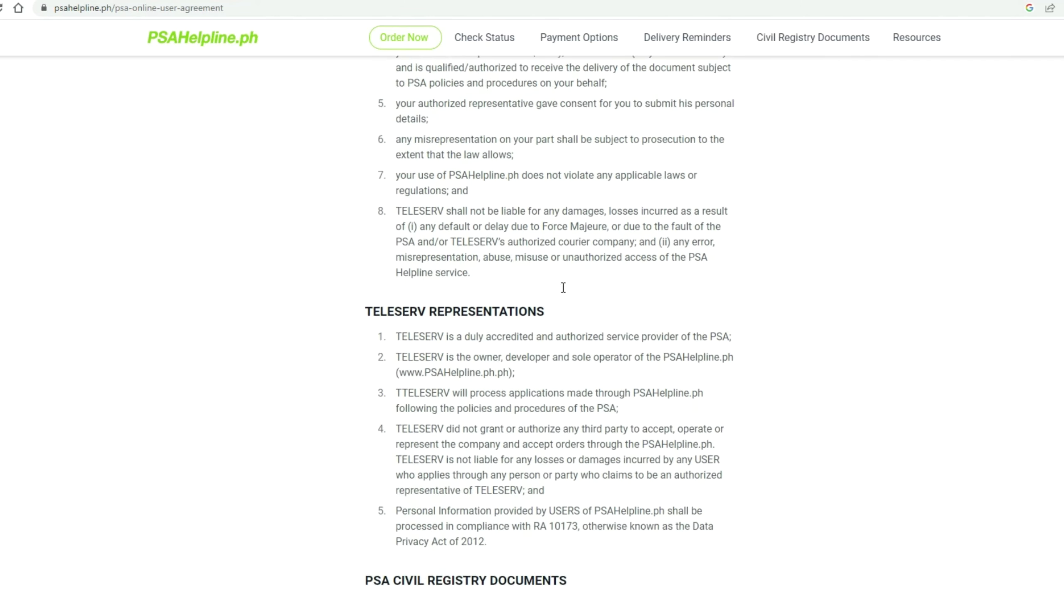
{"action": "scroll", "coordinate": [563, 288], "scroll_direction": "down", "scroll_amount": 10}
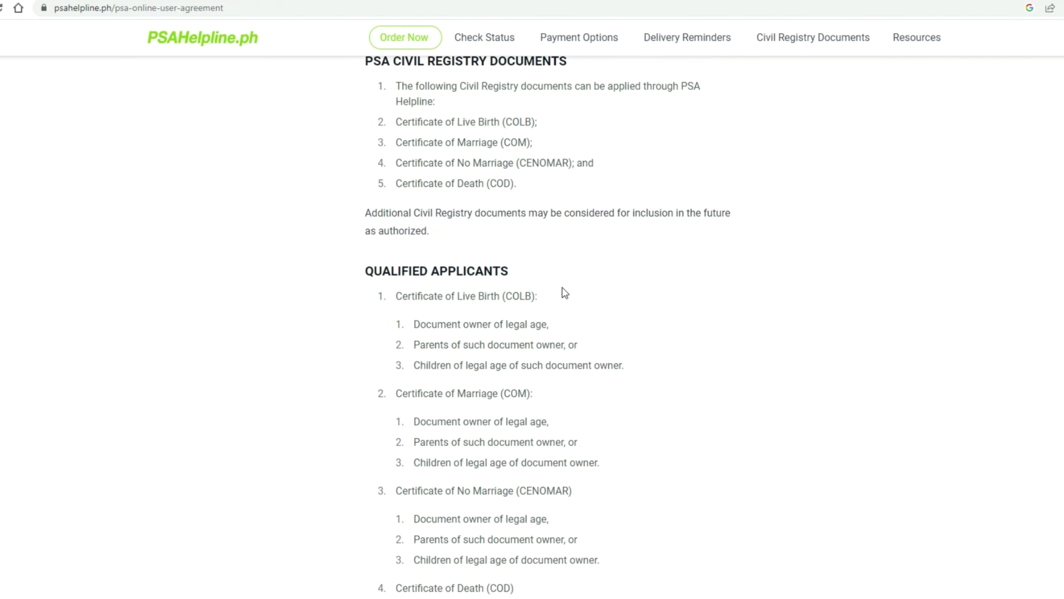
{"action": "scroll", "coordinate": [565, 292], "scroll_direction": "down", "scroll_amount": 10}
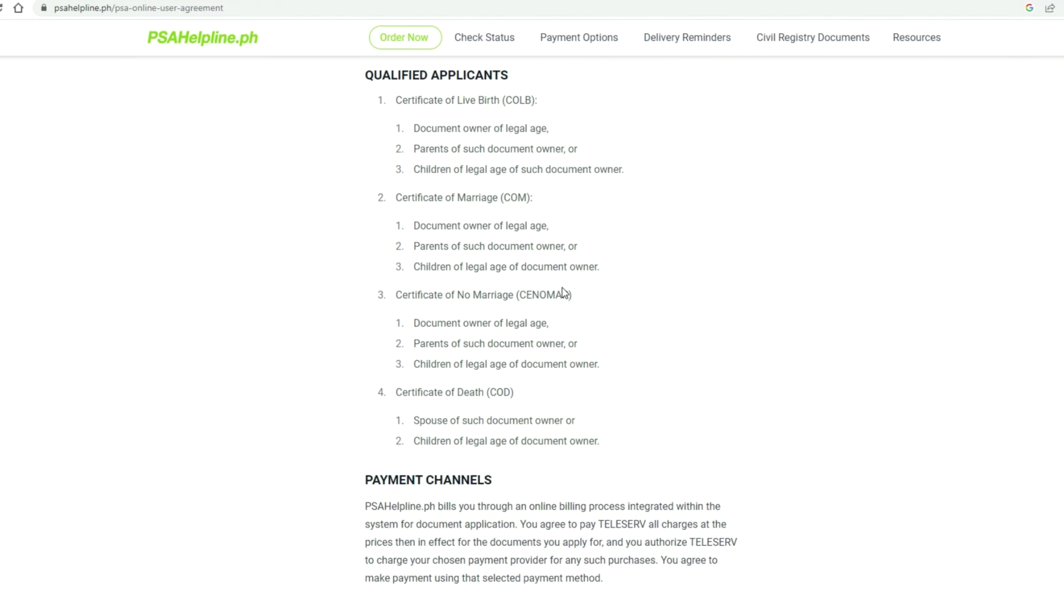
{"action": "scroll", "coordinate": [563, 303], "scroll_direction": "down", "scroll_amount": 10}
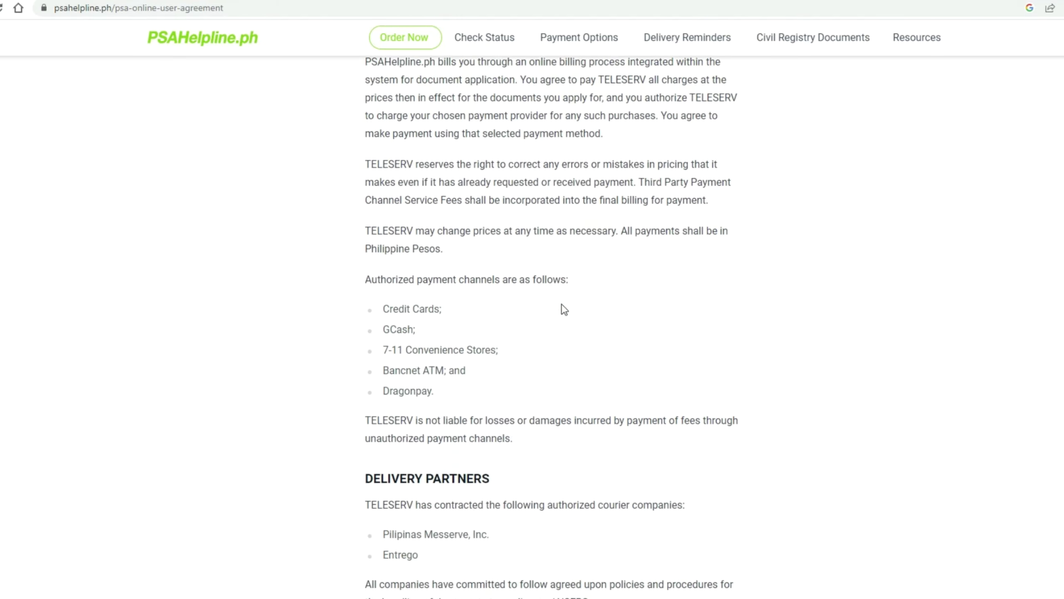
{"action": "scroll", "coordinate": [567, 303], "scroll_direction": "down", "scroll_amount": 15}
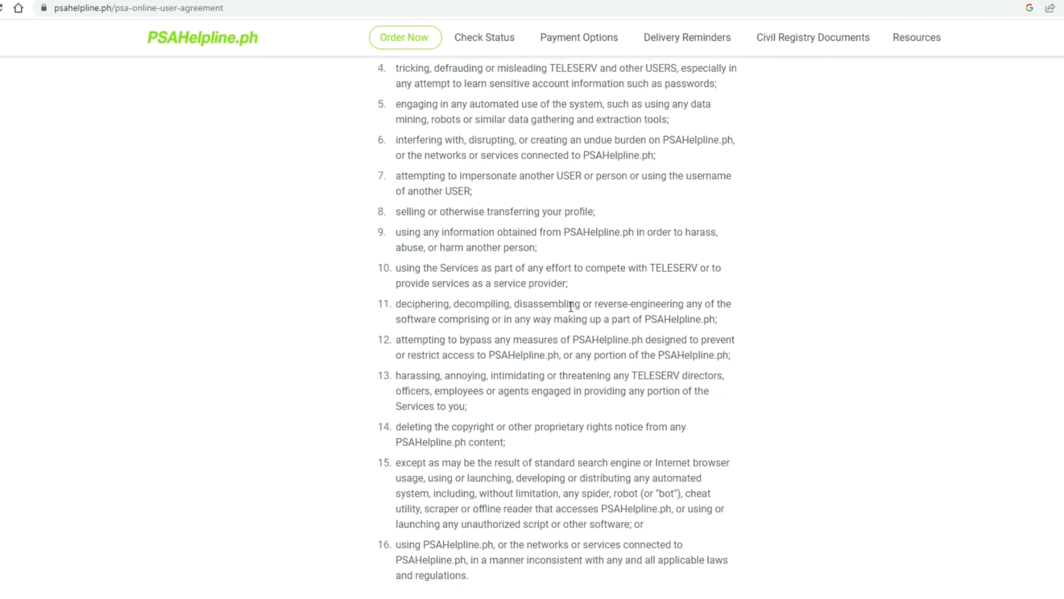
{"action": "scroll", "coordinate": [572, 333], "scroll_direction": "down", "scroll_amount": 15}
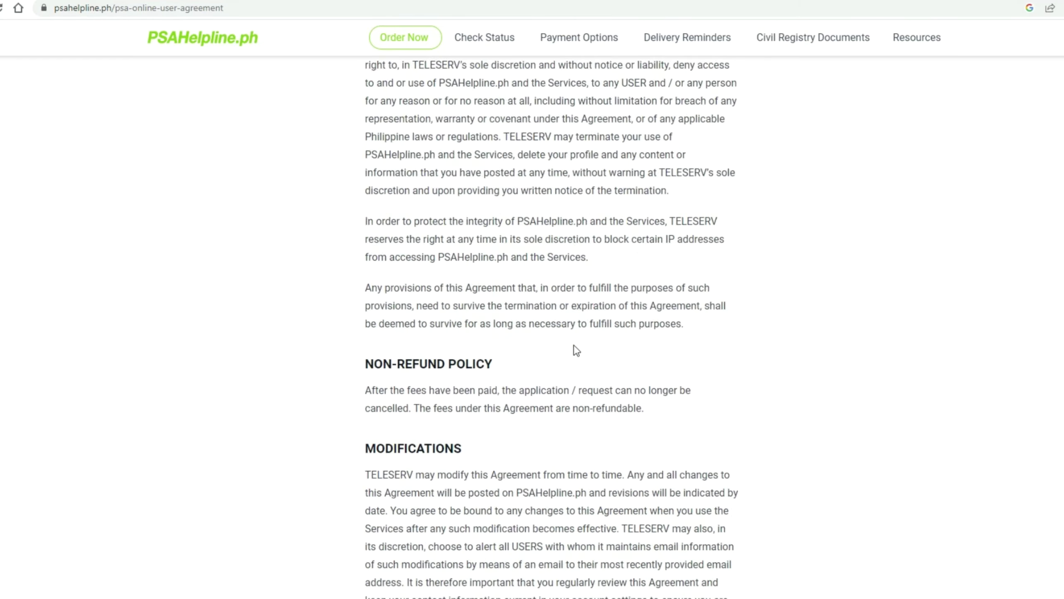
{"action": "scroll", "coordinate": [594, 375], "scroll_direction": "down", "scroll_amount": 20}
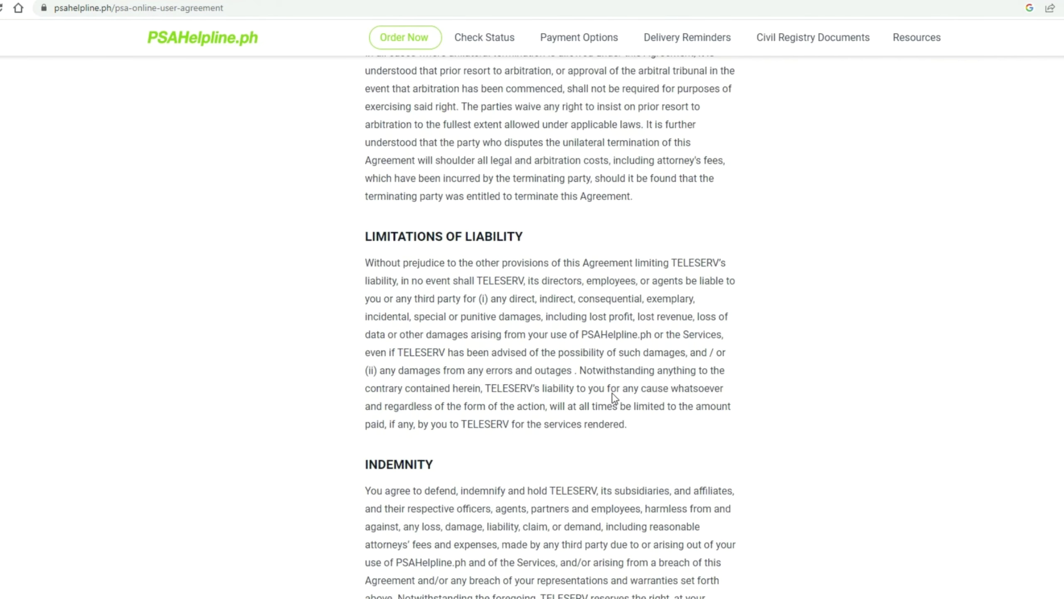
{"action": "scroll", "coordinate": [614, 390], "scroll_direction": "down", "scroll_amount": 20}
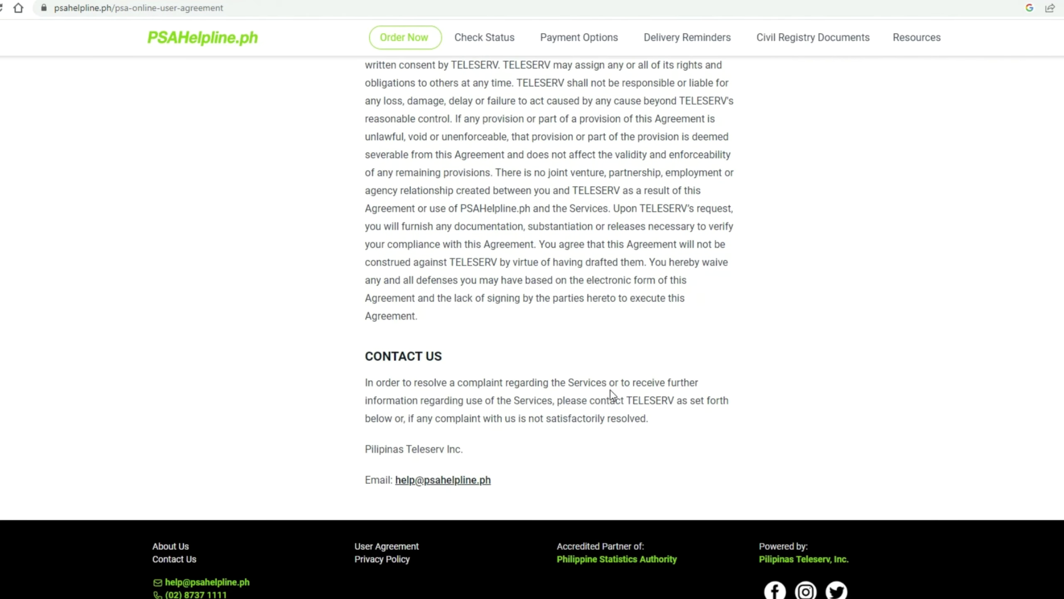
{"action": "scroll", "coordinate": [638, 430], "scroll_direction": "up", "scroll_amount": 20}
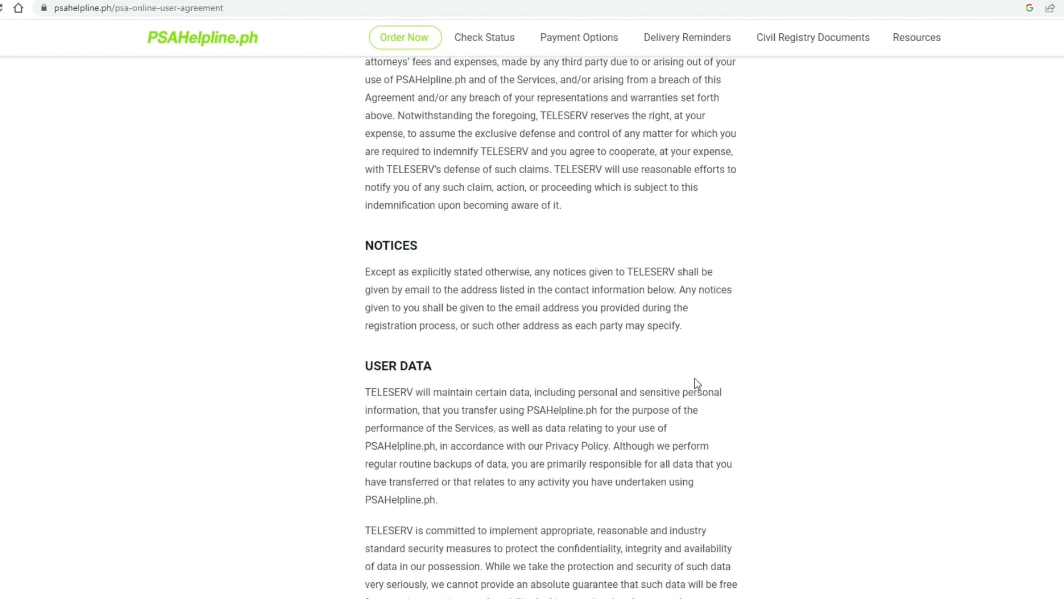
{"action": "scroll", "coordinate": [698, 371], "scroll_direction": "up", "scroll_amount": 15}
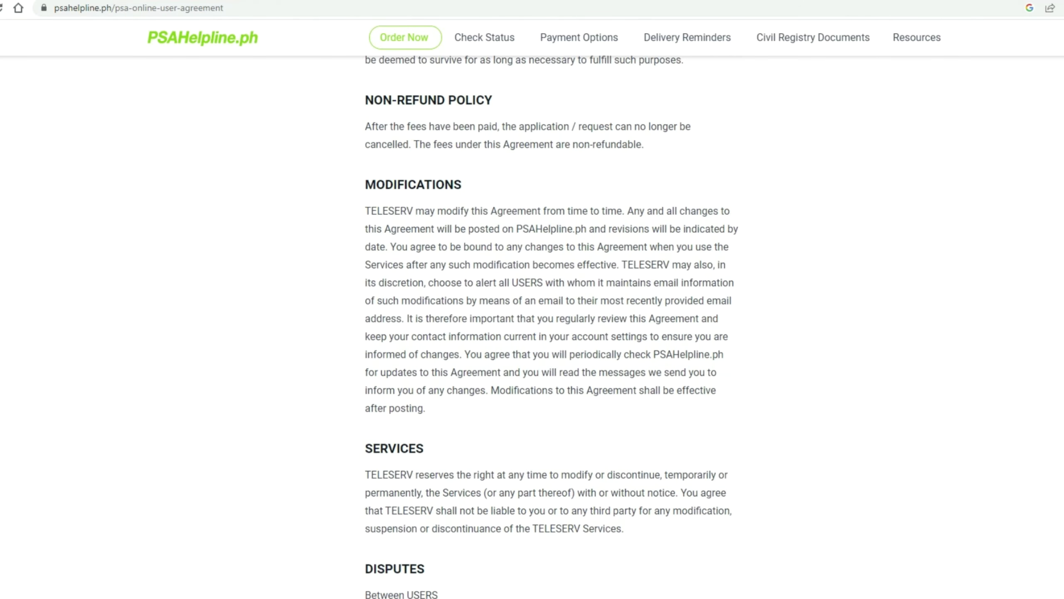
{"action": "scroll", "coordinate": [549, 327], "scroll_direction": "up", "scroll_amount": 10}
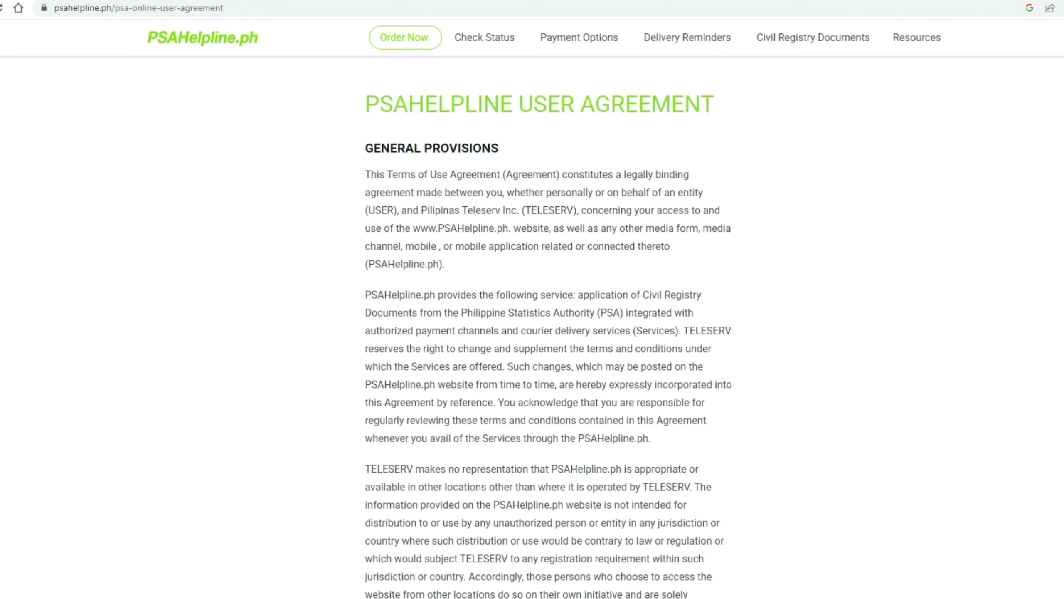
{"action": "key", "text": "alt+Left"}
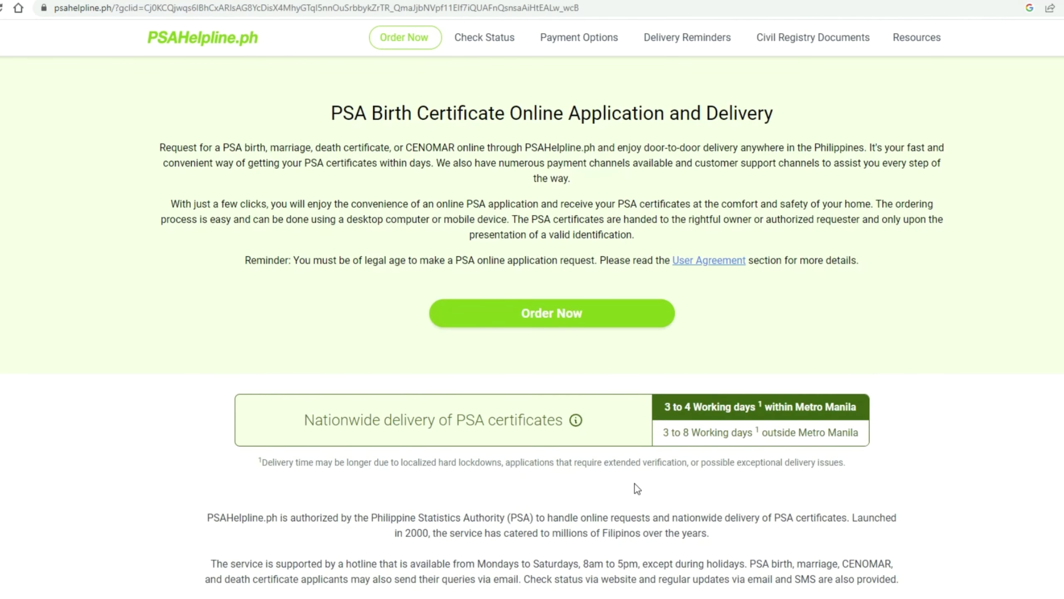
- Start a new certificate order and choose Birth as the certificate type
{"action": "left_click", "coordinate": [546, 318]}
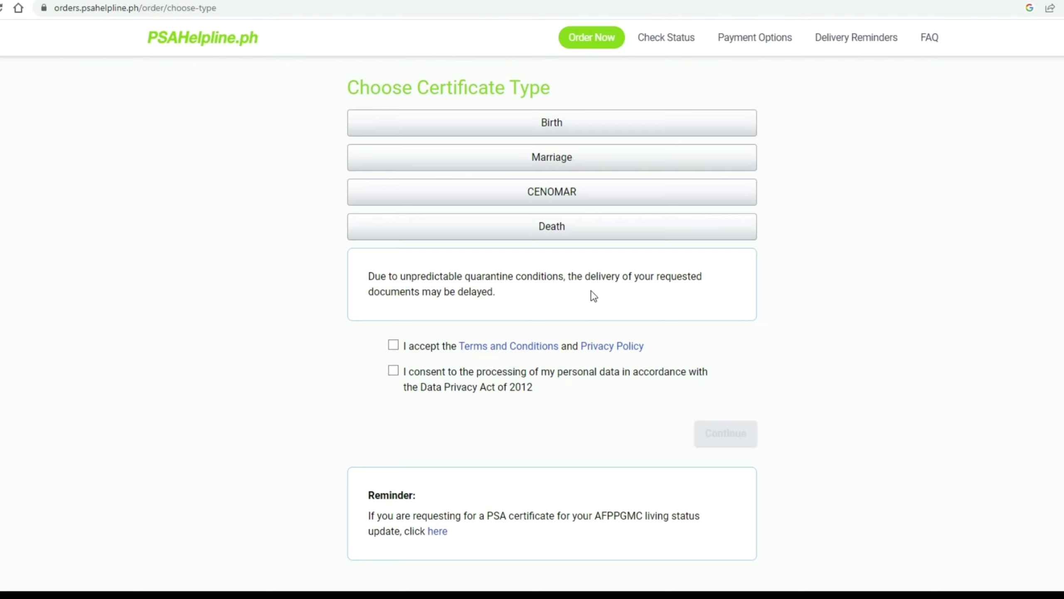
{"action": "left_click", "coordinate": [555, 132]}
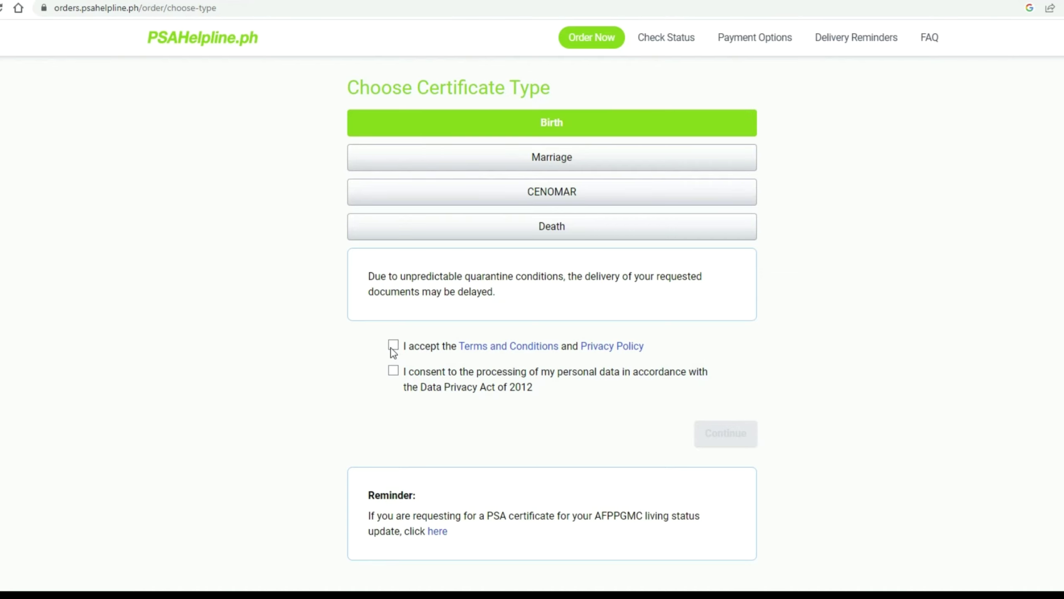
- Review the linked Terms and Conditions and the Privacy Policy, including the personal information collected, and return to the certificate type page
{"action": "left_click", "coordinate": [528, 346]}
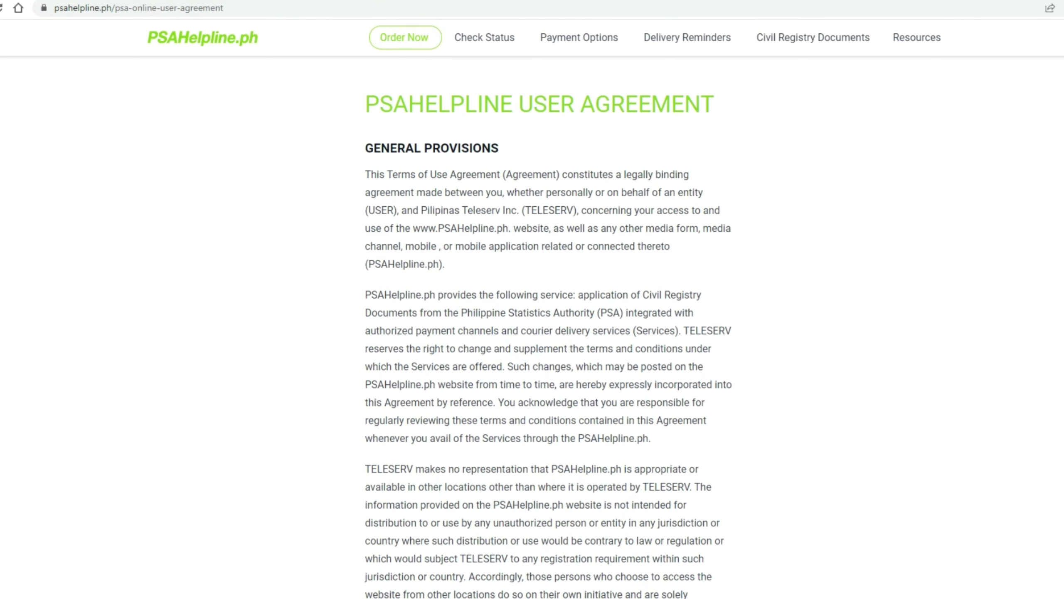
{"action": "key", "text": "alt+Left"}
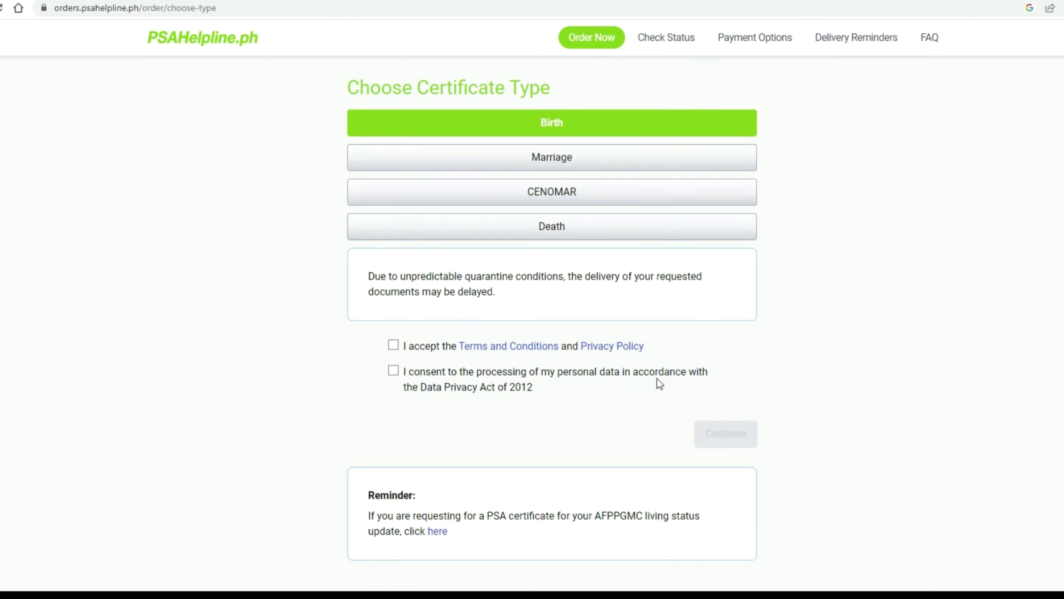
{"action": "left_click", "coordinate": [609, 348]}
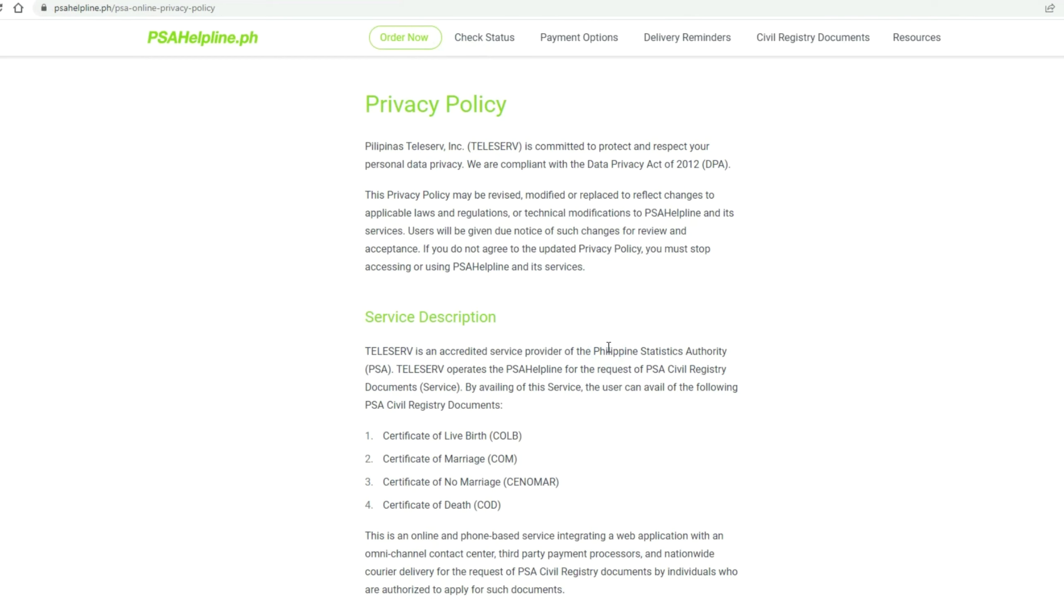
{"action": "scroll", "coordinate": [612, 343], "scroll_direction": "down", "scroll_amount": 3}
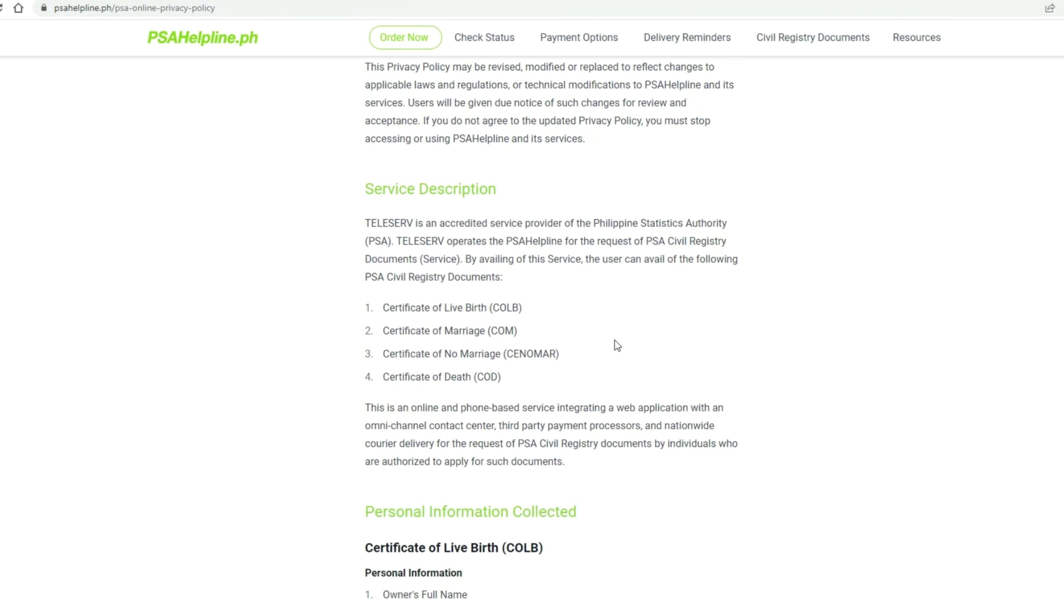
{"action": "scroll", "coordinate": [615, 345], "scroll_direction": "up", "scroll_amount": 3}
{"action": "scroll", "coordinate": [616, 350], "scroll_direction": "down", "scroll_amount": 11}
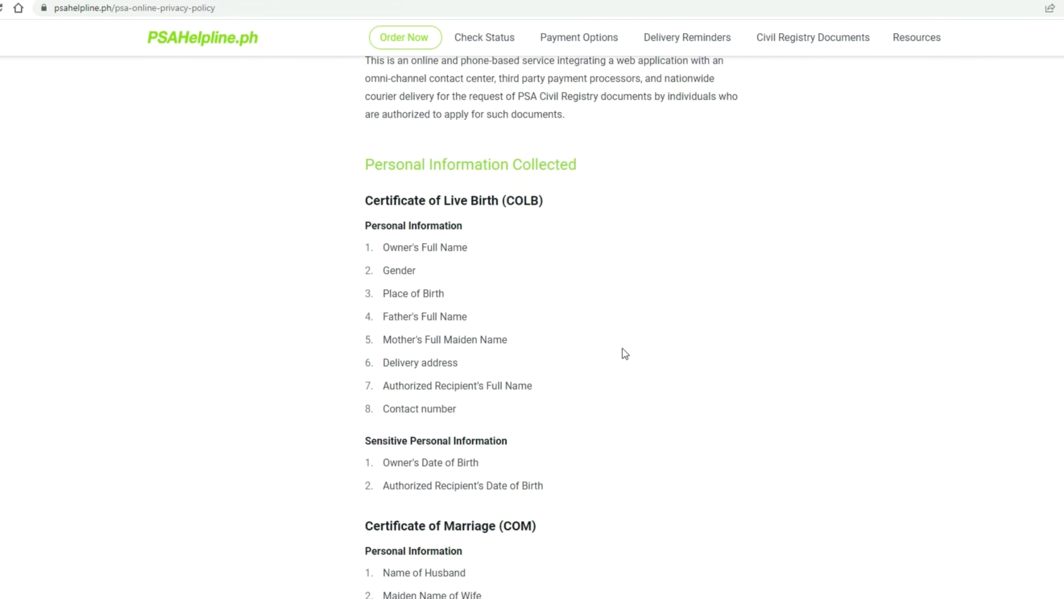
{"action": "scroll", "coordinate": [625, 354], "scroll_direction": "down", "scroll_amount": 14}
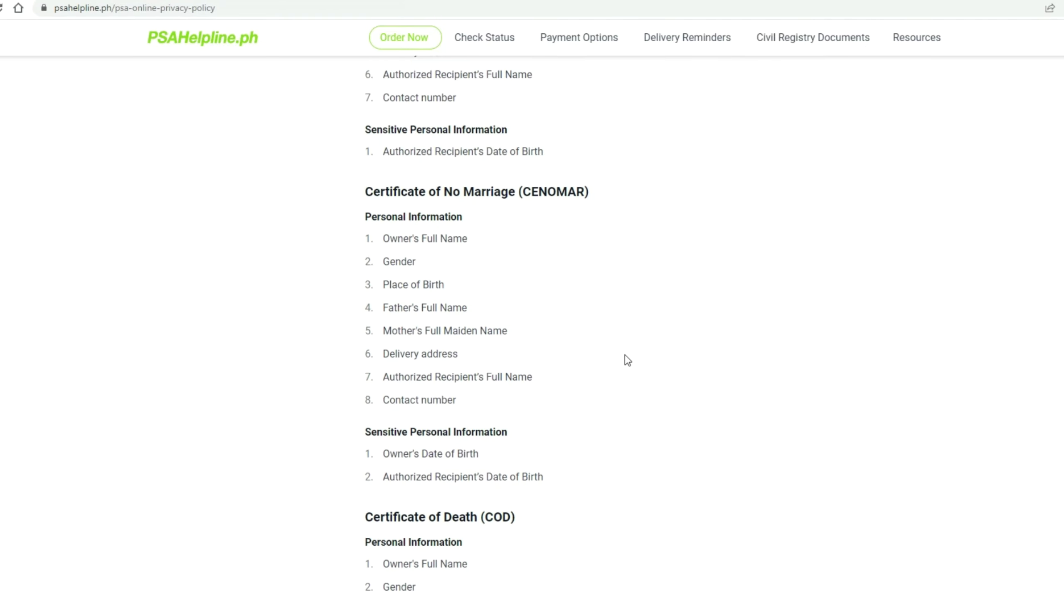
{"action": "scroll", "coordinate": [628, 360], "scroll_direction": "down", "scroll_amount": 20}
{"action": "scroll", "coordinate": [635, 480], "scroll_direction": "down", "scroll_amount": 4}
{"action": "scroll", "coordinate": [635, 480], "scroll_direction": "up", "scroll_amount": 6}
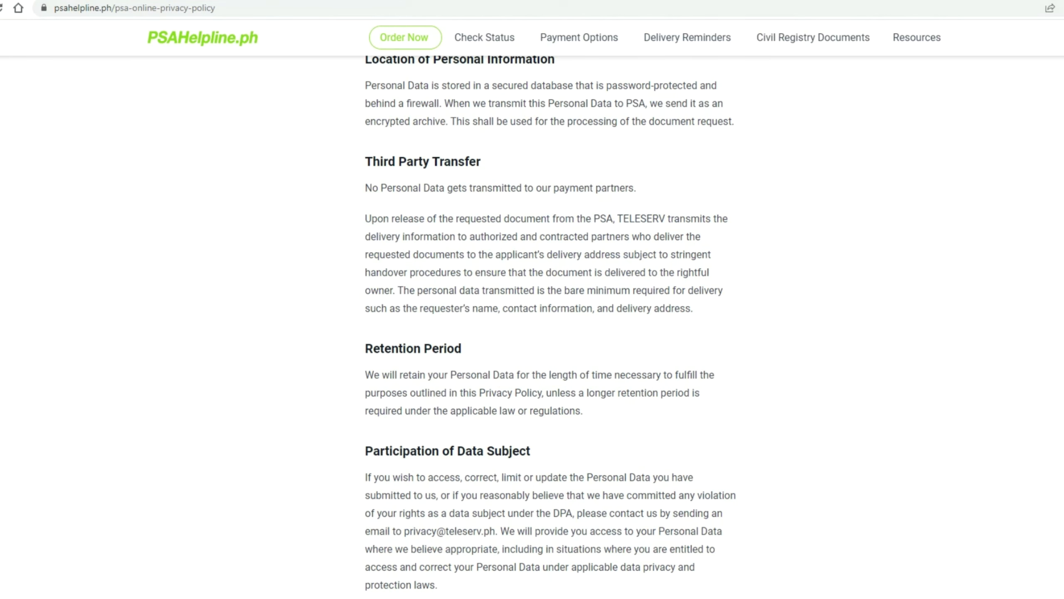
{"action": "key", "text": "alt+Left"}
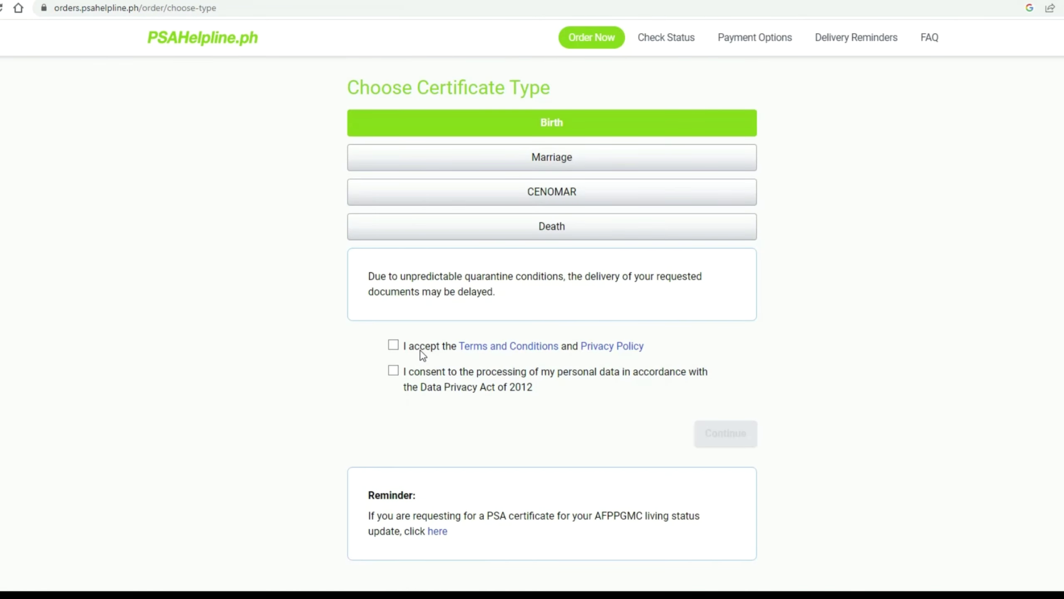
- Accept the Terms and Conditions and Privacy Policy, consent to personal data processing, and continue the birth certificate order
{"action": "left_click", "coordinate": [398, 345]}
{"action": "left_click", "coordinate": [393, 370]}
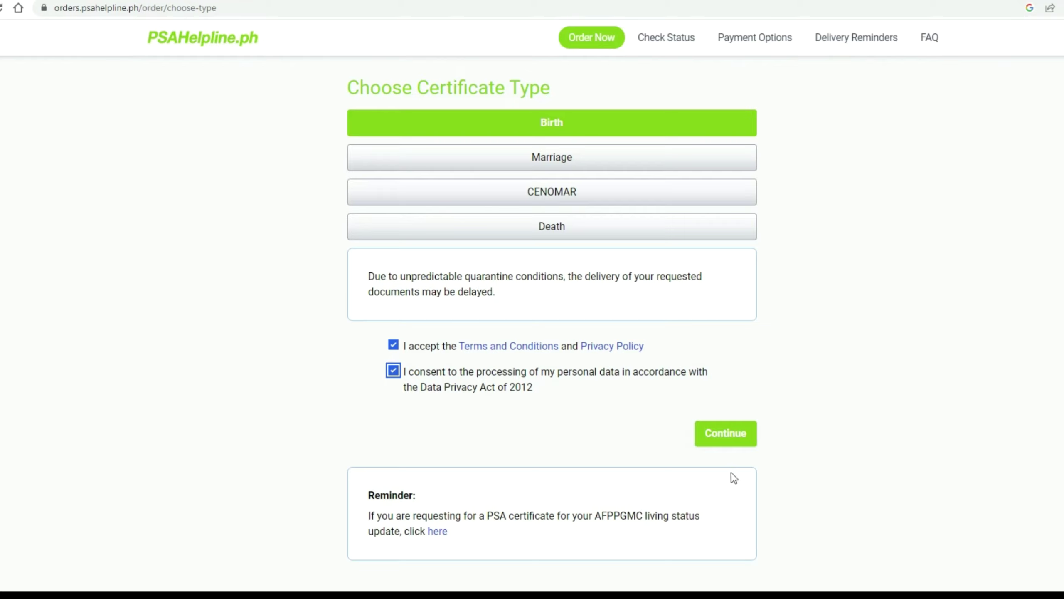
{"action": "left_click", "coordinate": [725, 438]}
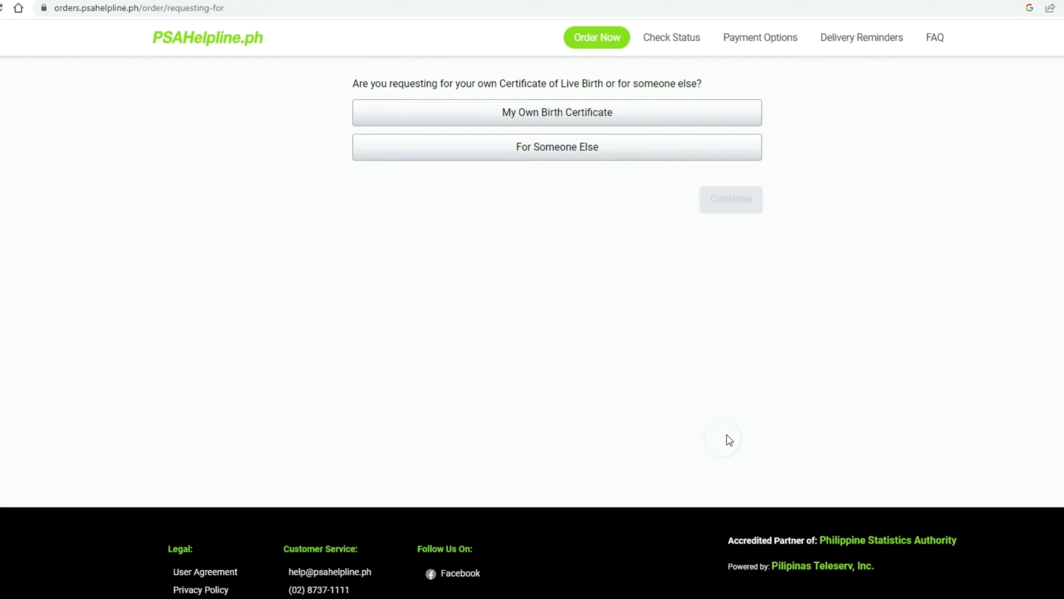